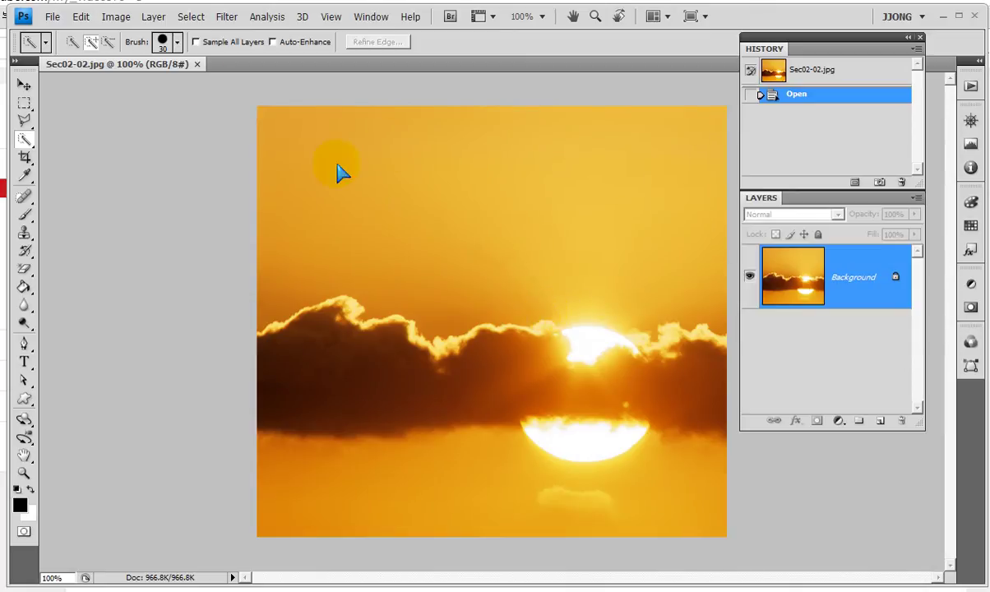
Close Sec02-02.jpg, open Sec02-03.jpg, and float its window at a larger size
click(196, 64)
double_click(282, 175)
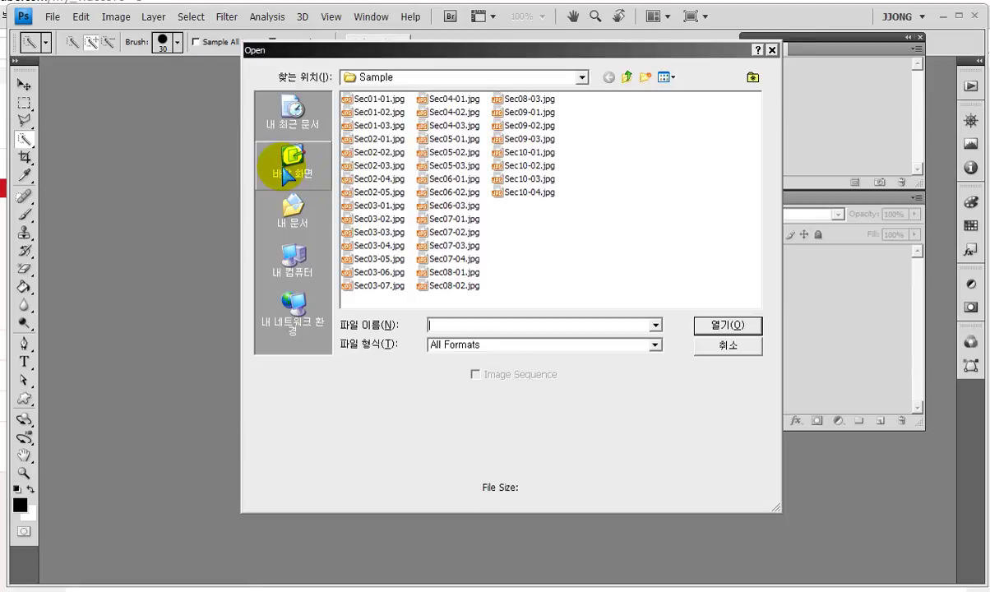
double_click(381, 162)
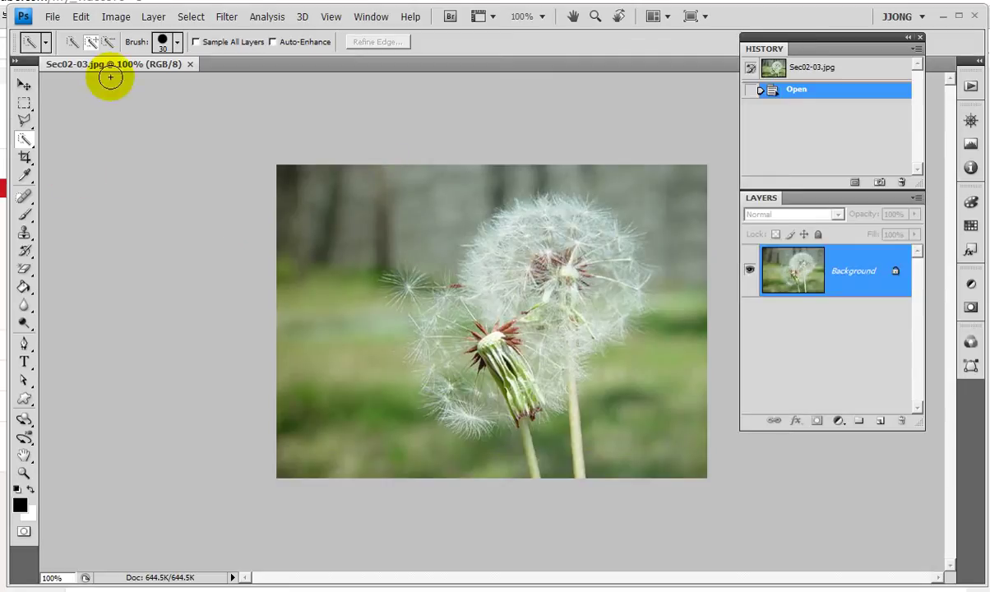
drag(110, 65, 100, 48)
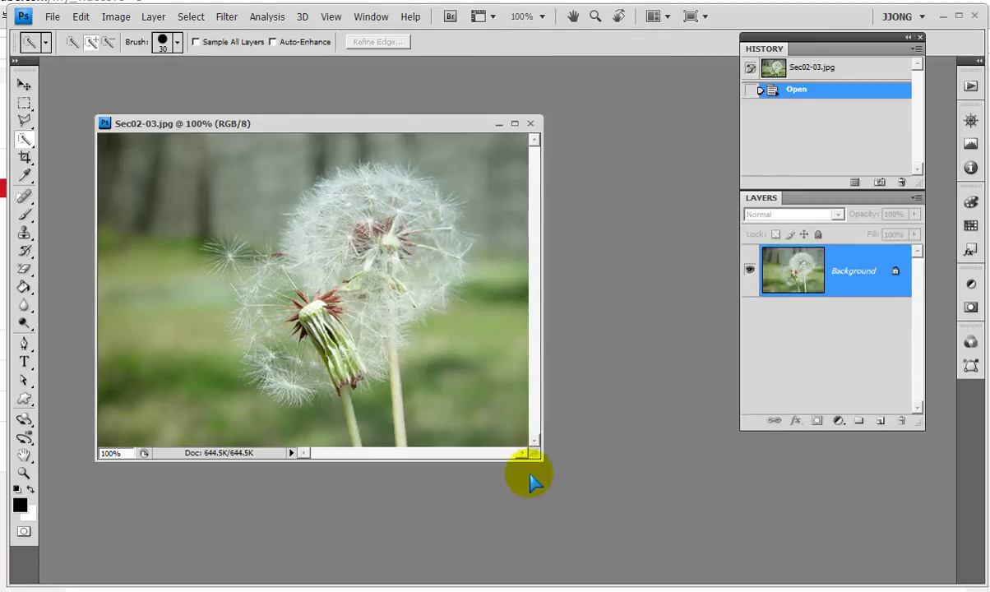
drag(539, 457, 692, 539)
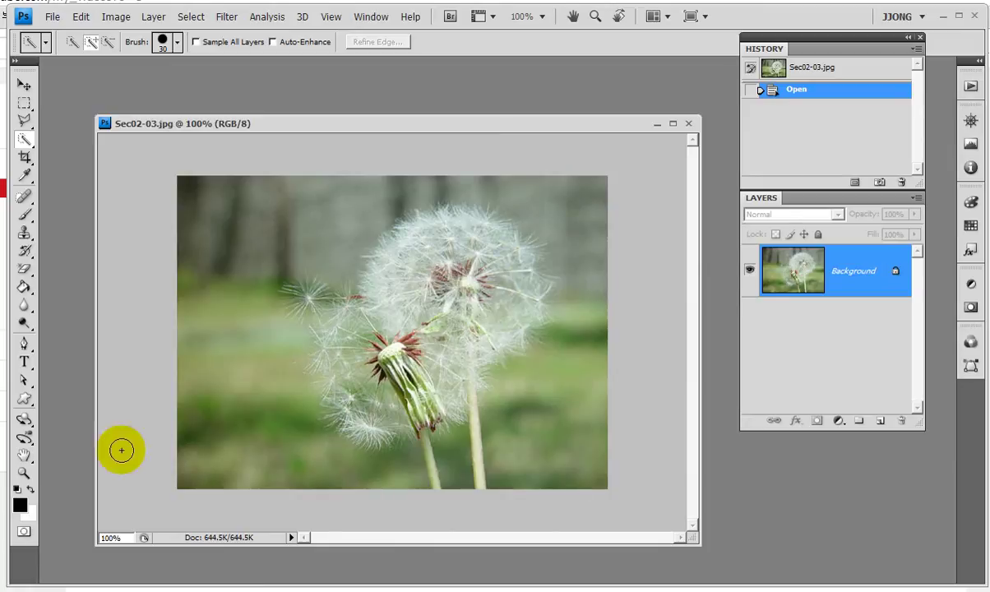
mouse_move(216, 217)
mouse_down()
mouse_move(217, 426)
mouse_move(315, 438)
mouse_move(539, 440)
mouse_move(566, 362)
mouse_move(504, 215)
mouse_move(228, 220)
mouse_up()
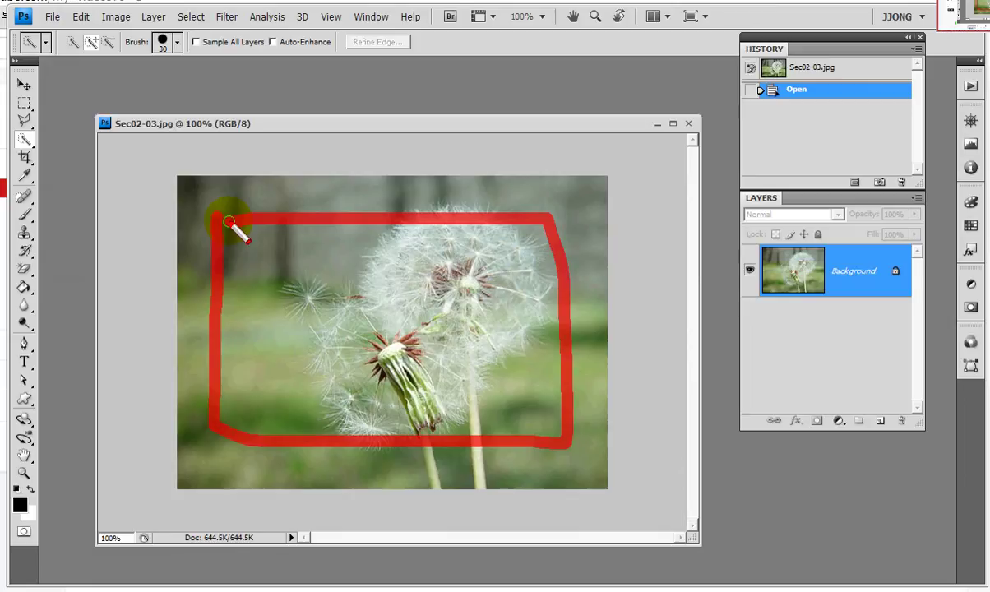
Choose the Rectangular Marquee Tool with Feather set to 20 px
key(Escape)
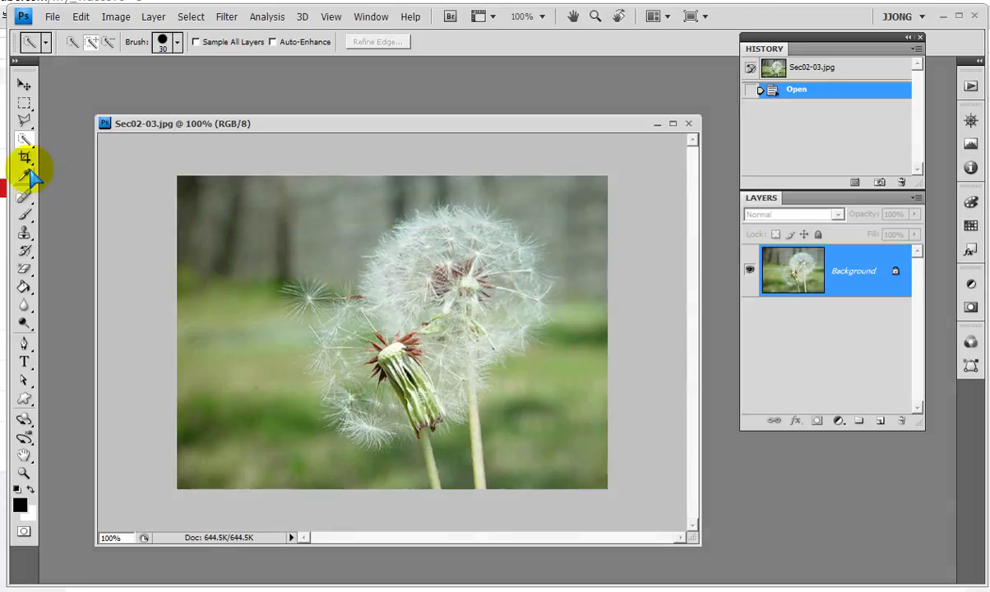
click(23, 105)
drag(27, 115, 111, 113)
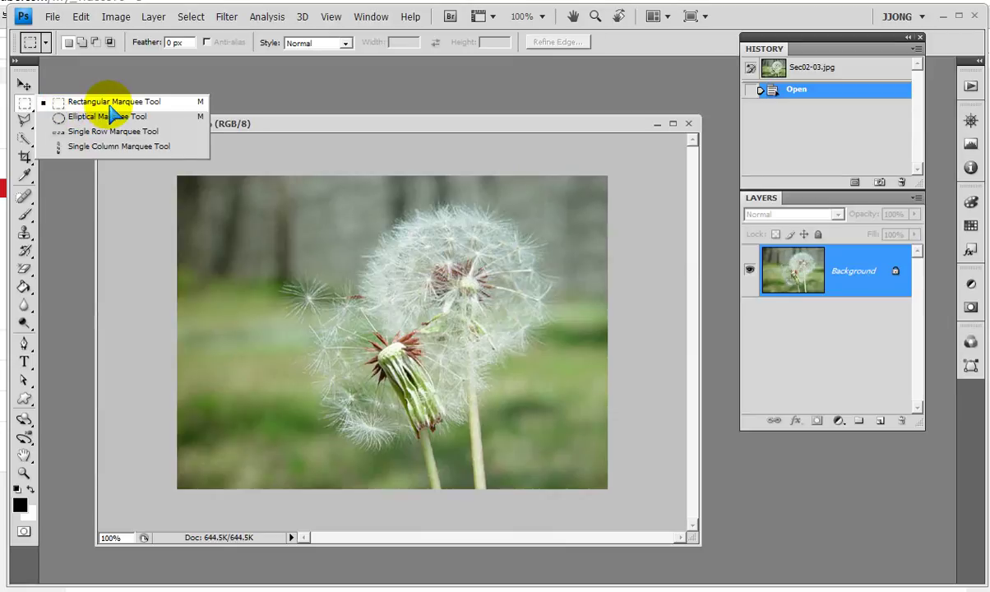
mouse_move(125, 20)
mouse_down()
mouse_move(183, 97)
mouse_move(159, 17)
mouse_move(100, 64)
mouse_up()
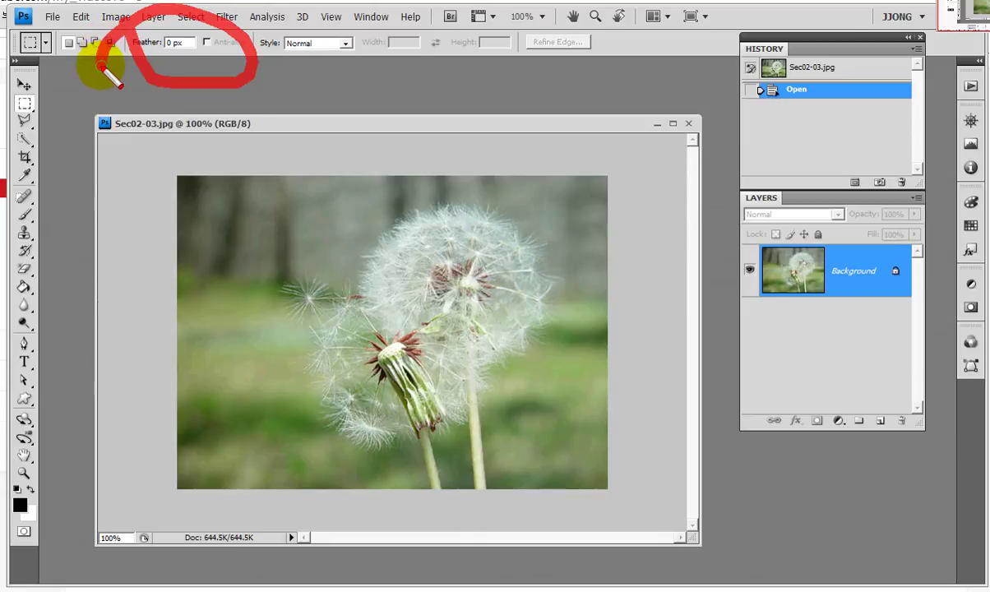
click(177, 42)
text(20)
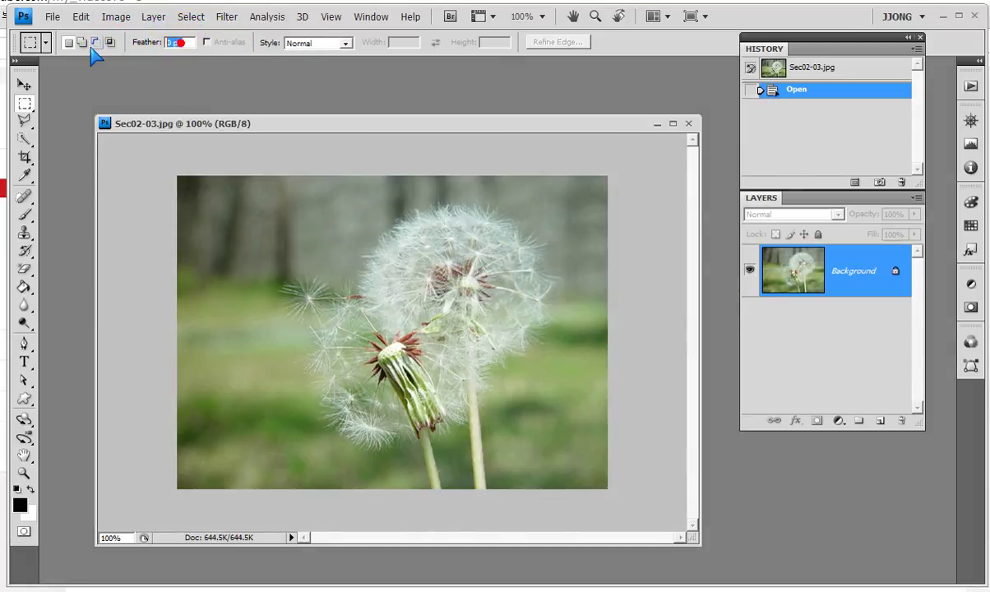
key(Return)
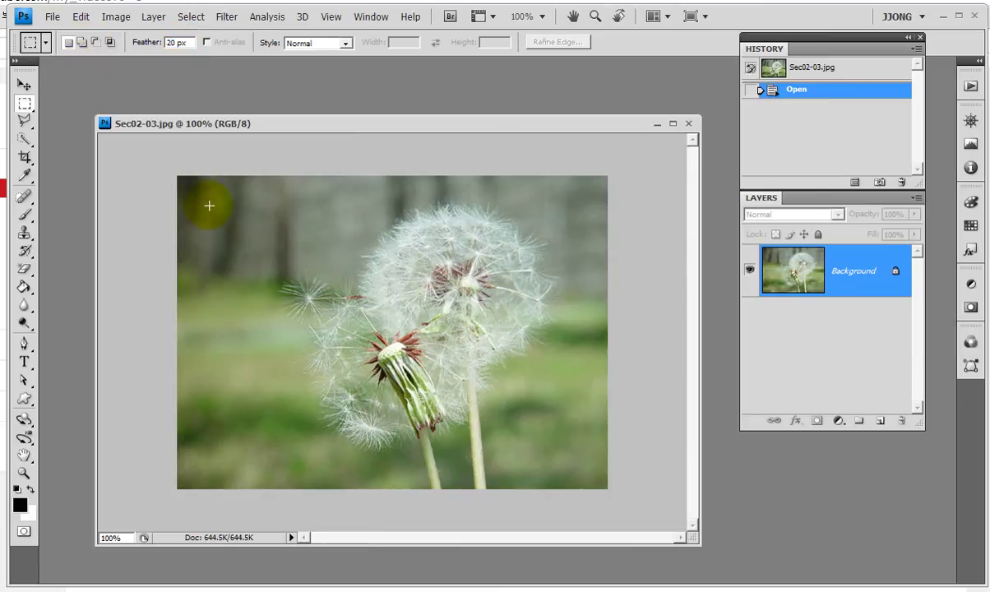
Drag a feathered rectangle around the dandelion, inset from the photo's edges
mouse_move(210, 212)
mouse_down()
mouse_move(532, 232)
mouse_move(536, 411)
mouse_move(473, 436)
mouse_move(224, 437)
mouse_move(233, 243)
mouse_move(562, 444)
mouse_up()
key(Escape)
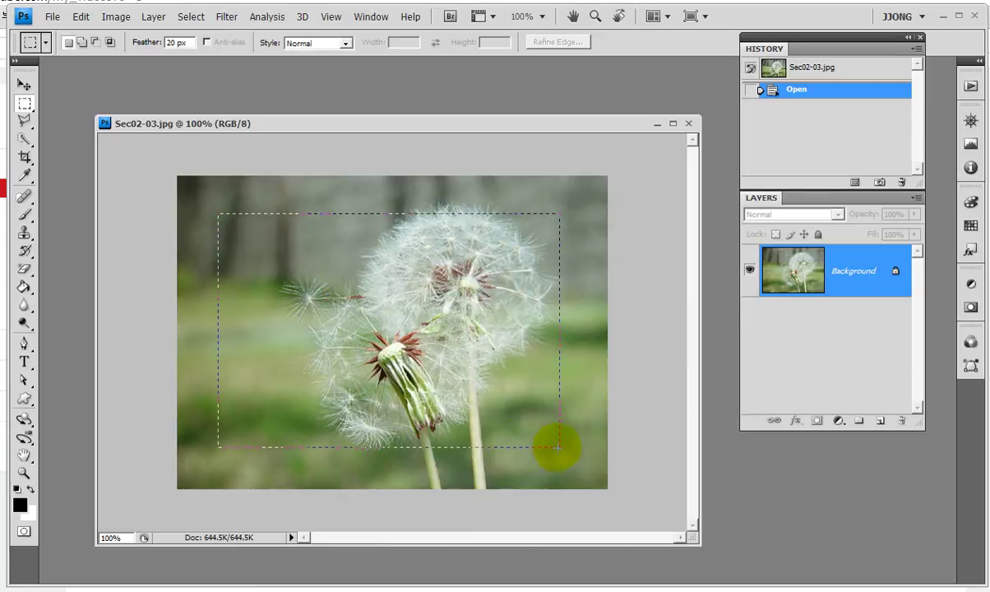
click(564, 445)
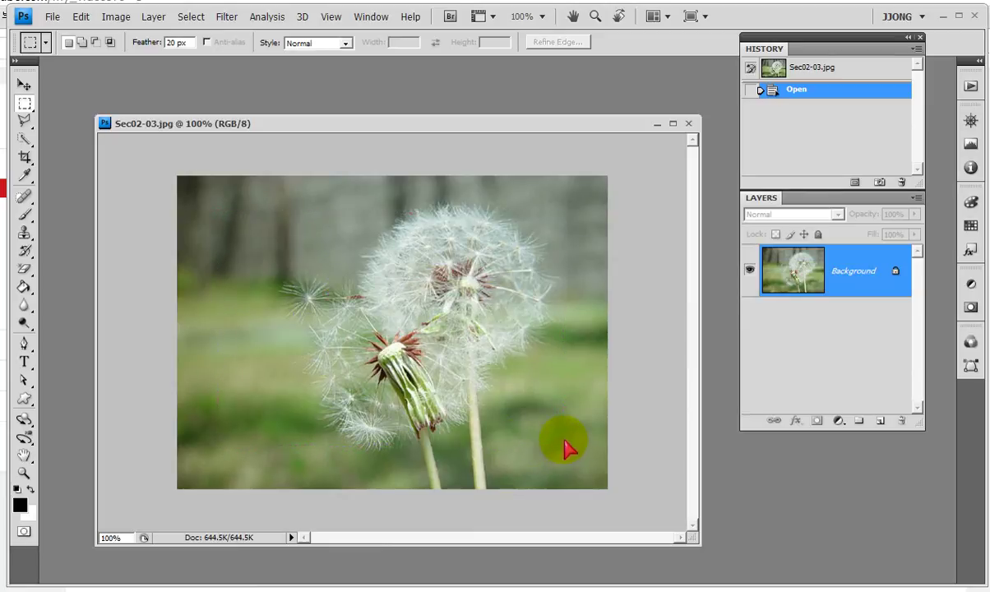
key(ctrl+z)
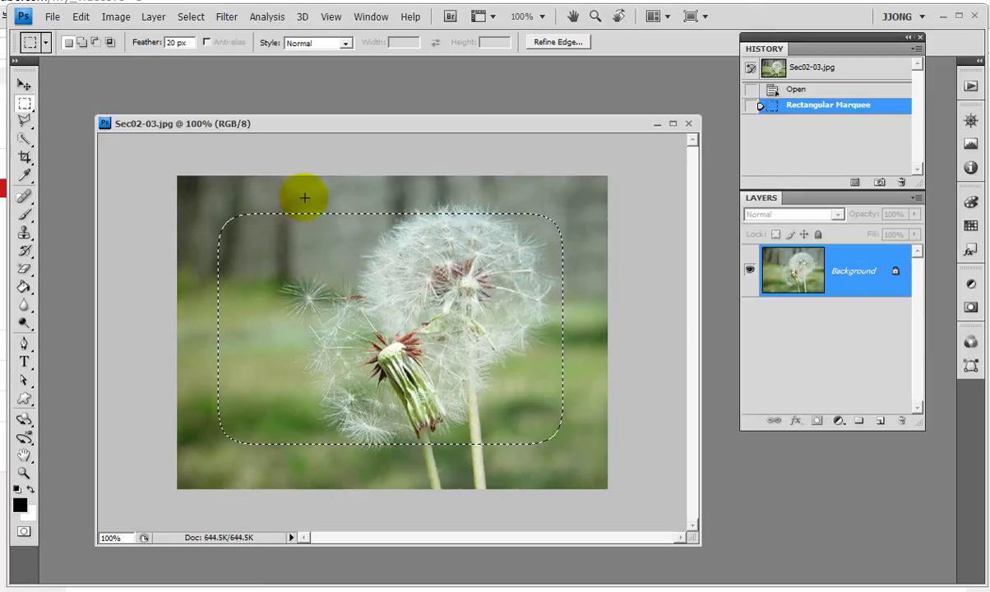
click(190, 17)
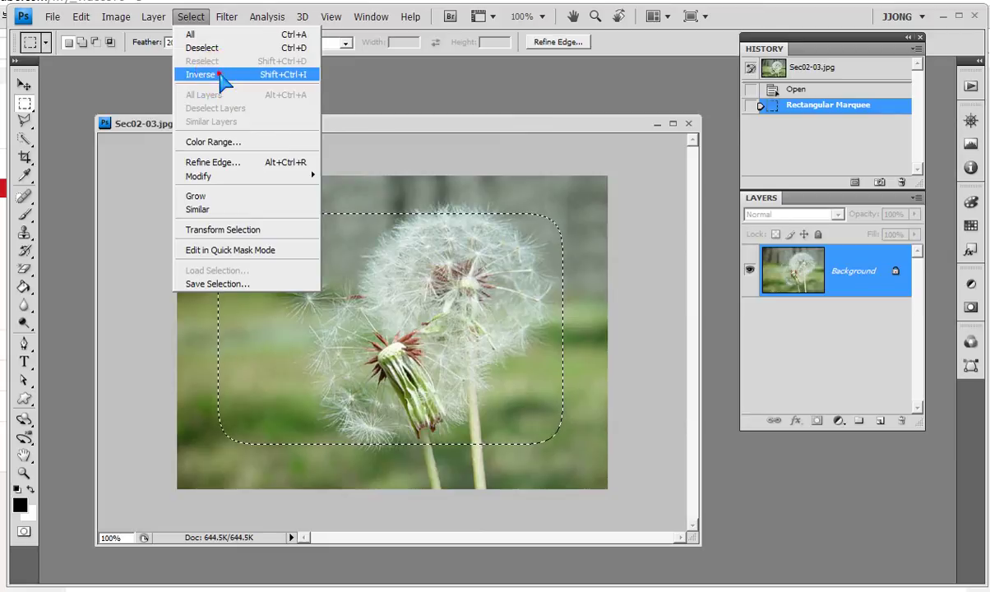
Invert the selection and fill the outer border with white twice
click(215, 75)
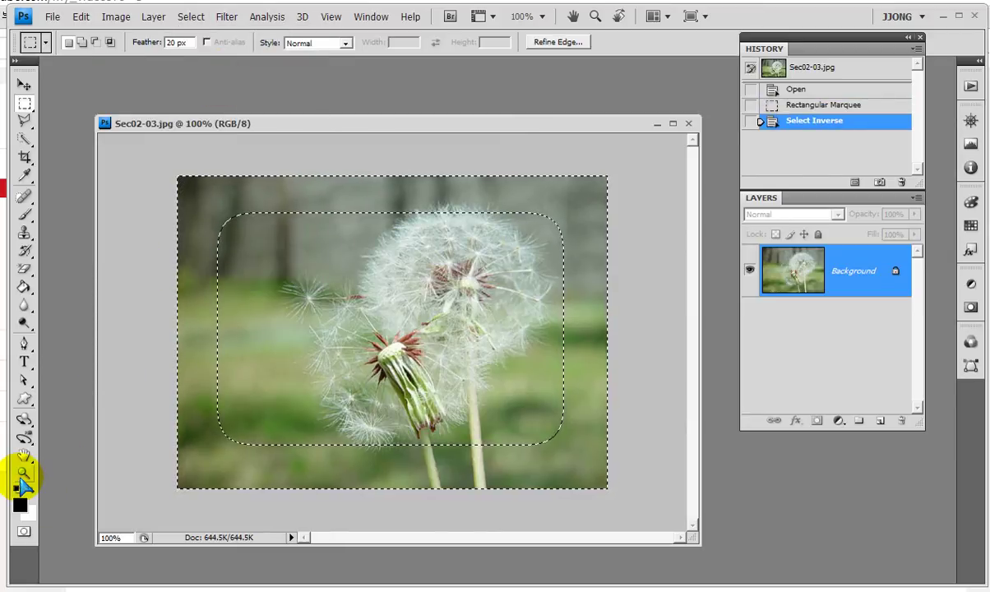
key(ctrl+BackSpace)
key(ctrl+BackSpace)
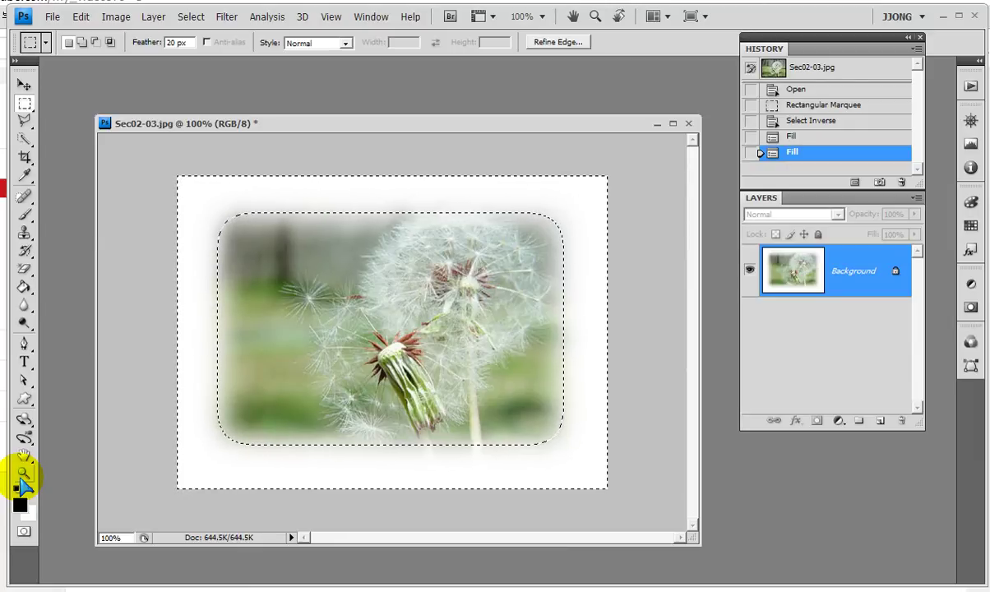
key(ctrl+BackSpace)
key(ctrl+BackSpace)
key(ctrl+BackSpace)
key(ctrl+BackSpace)
key(ctrl+BackSpace)
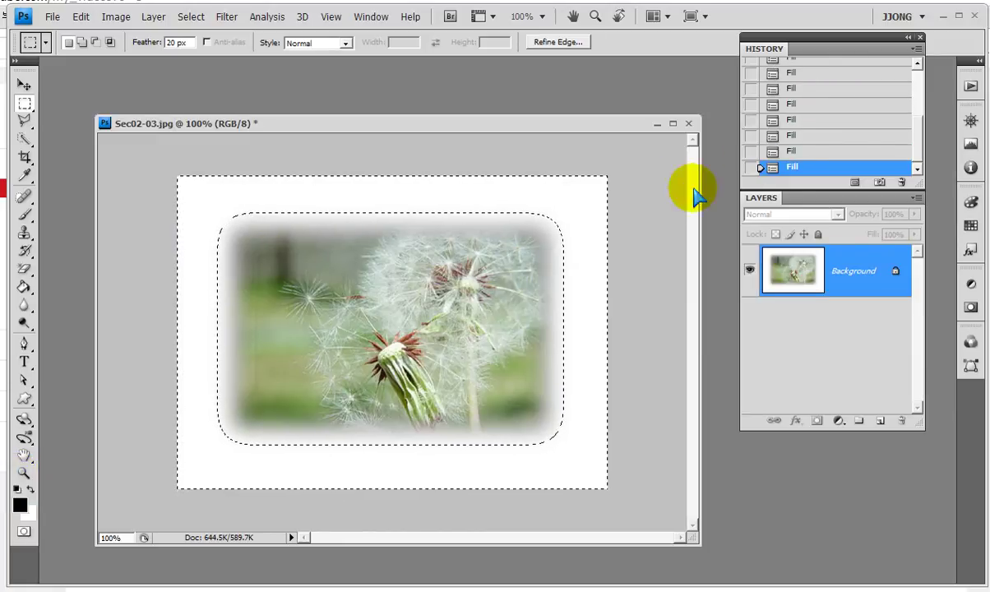
Step back through History to the original Sec02-03.jpg snapshot, removing the white fills
click(799, 120)
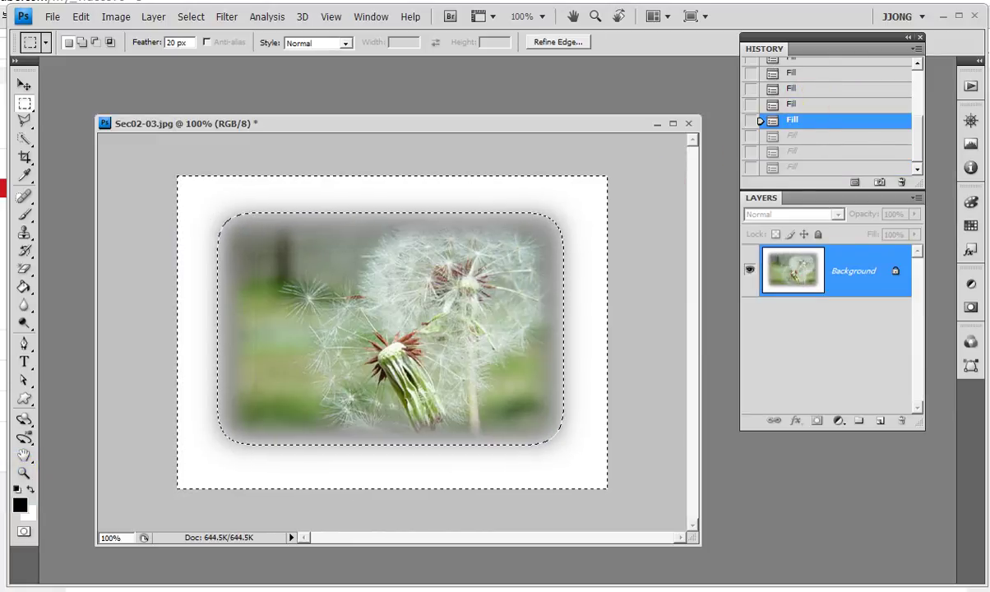
mouse_move(140, 20)
mouse_down()
mouse_move(172, 74)
mouse_move(136, 25)
mouse_up()
drag(8, 149, 43, 149)
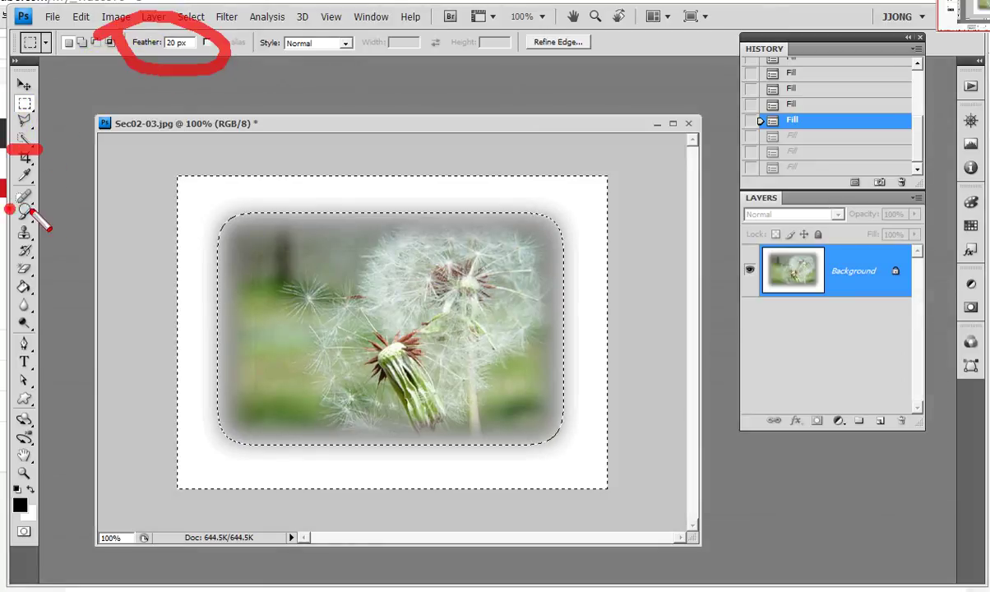
drag(7, 208, 51, 208)
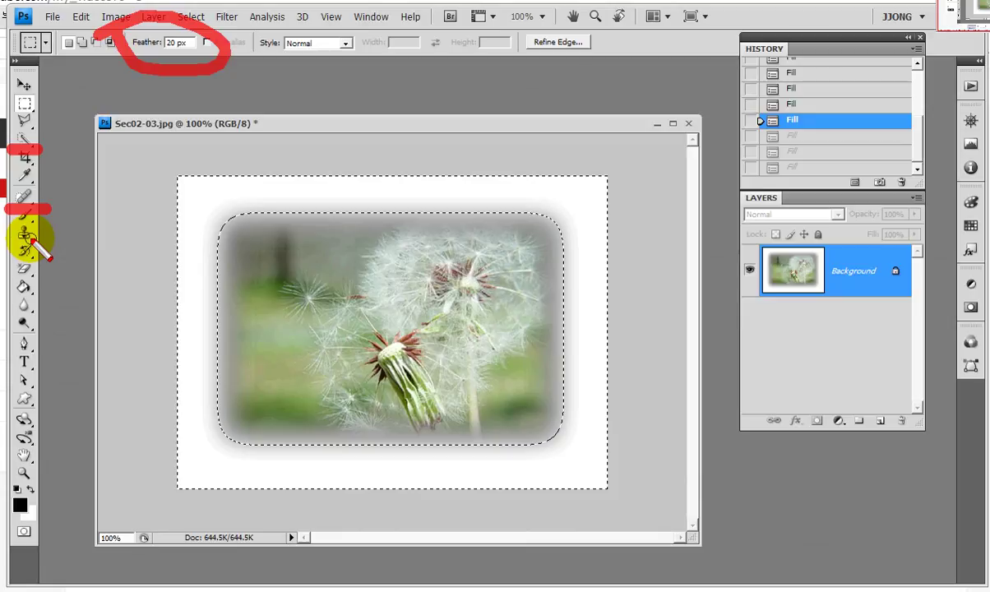
key(Escape)
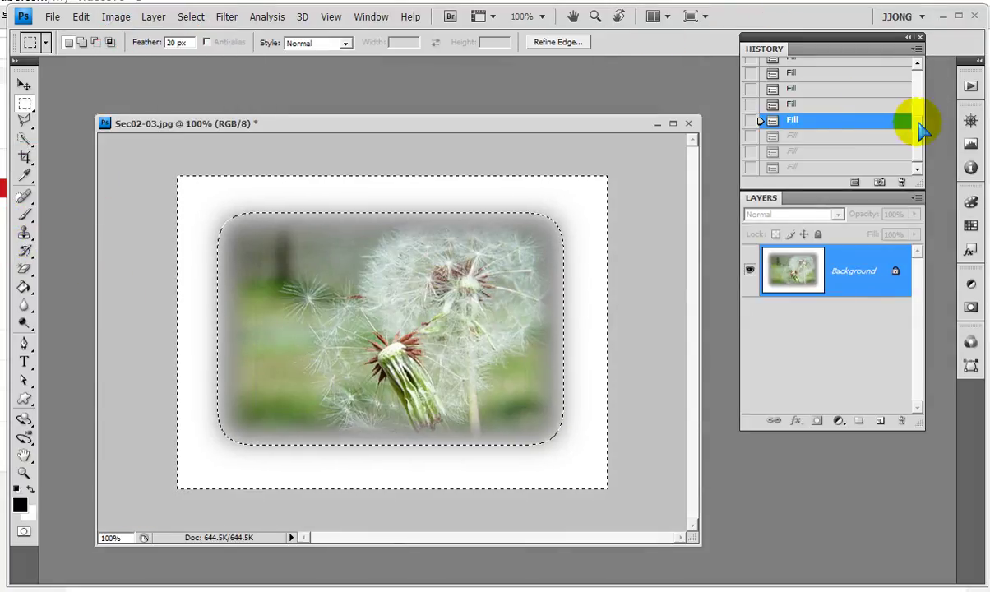
drag(917, 123, 913, 85)
click(842, 69)
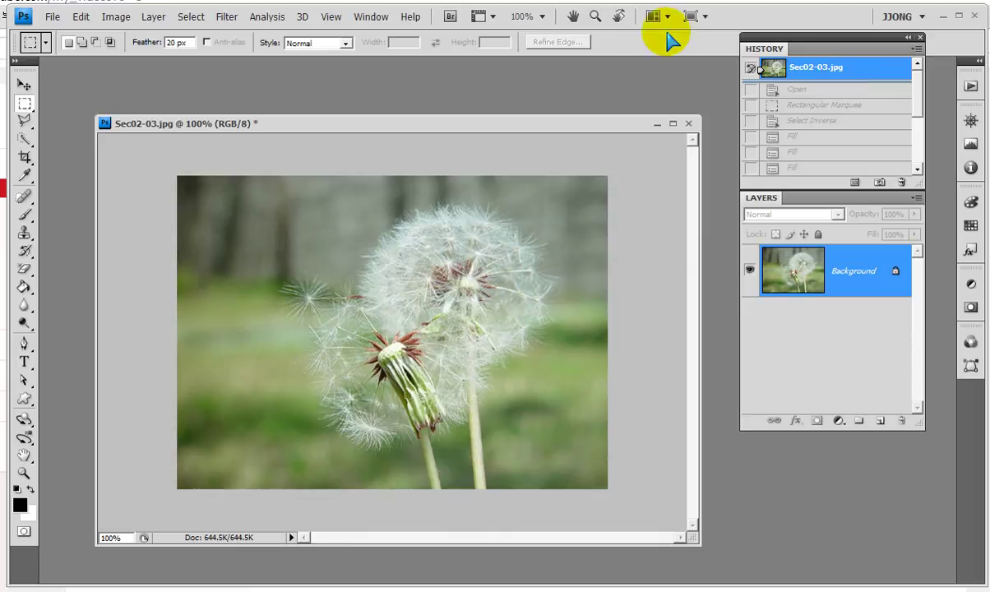
Add Layer 1 above the Background and swap colours so the foreground is white
click(879, 421)
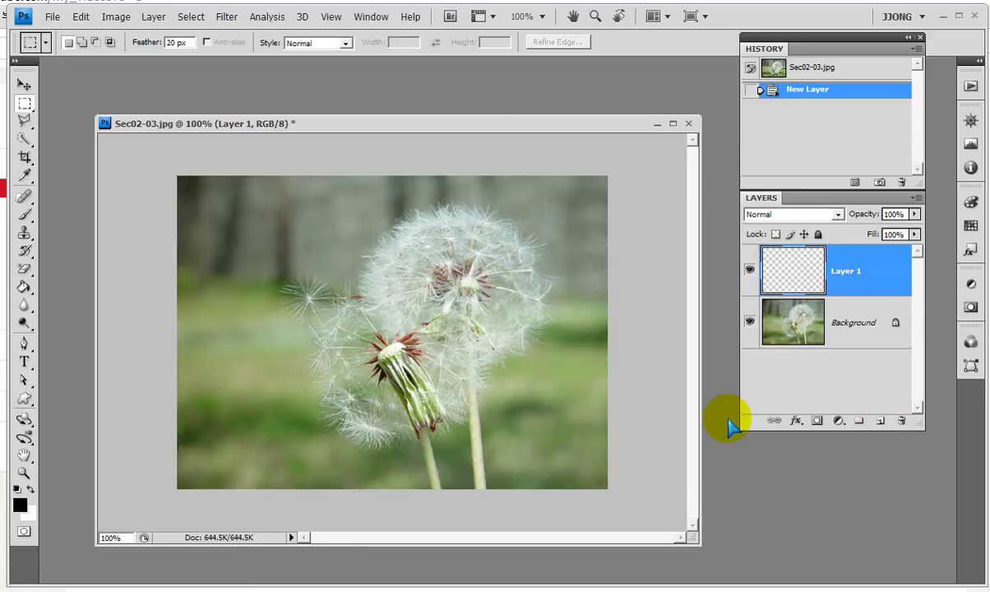
click(30, 489)
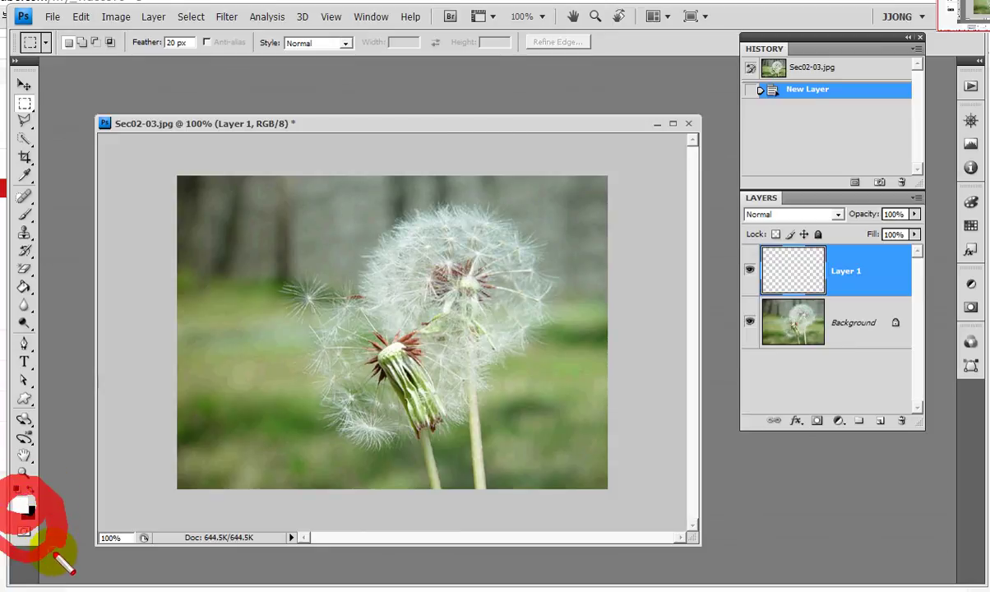
Select the Brush Tool with the soft 100 px preset at 0% hardness
click(24, 214)
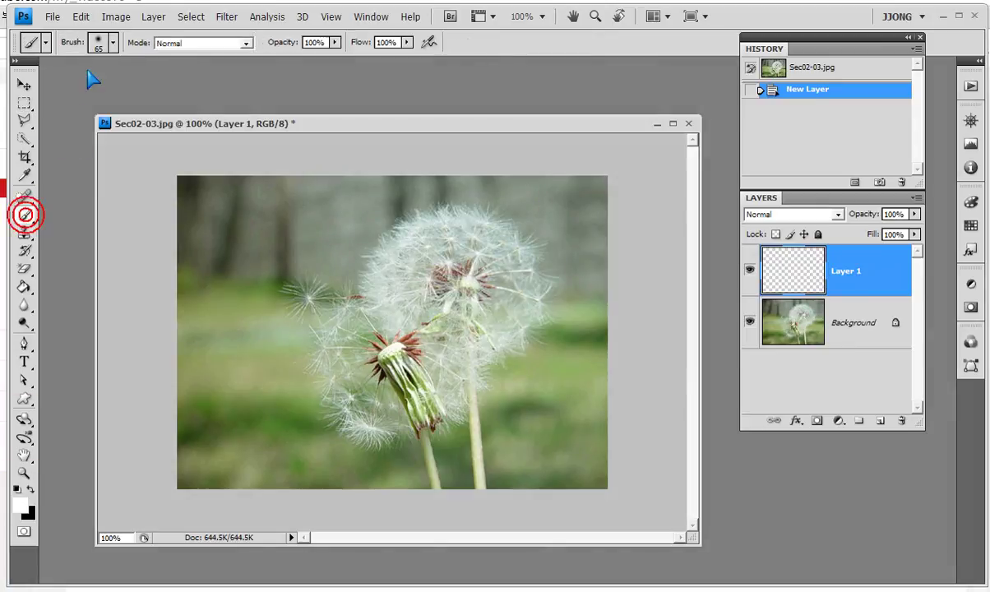
click(114, 42)
click(115, 220)
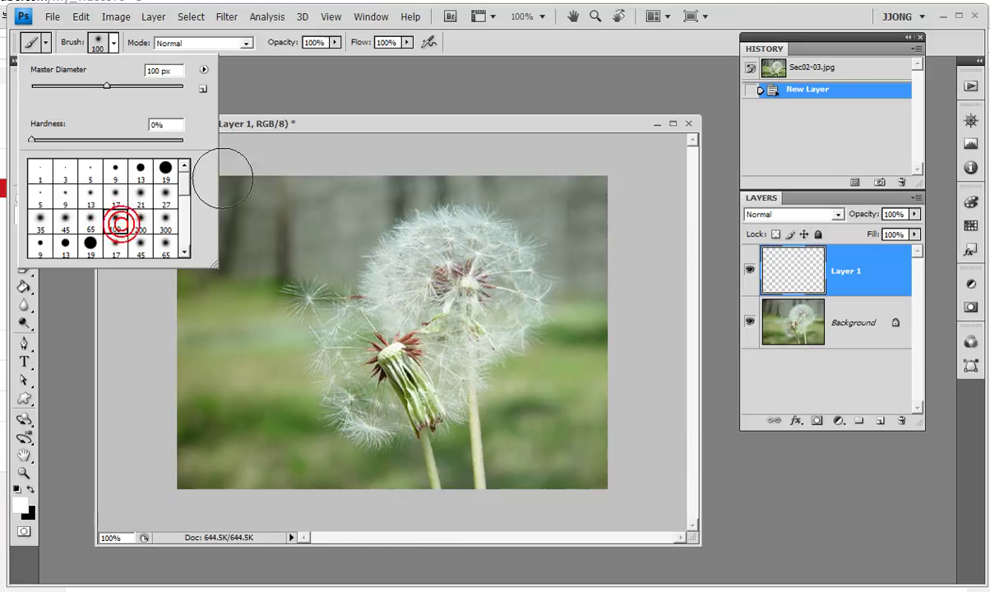
click(268, 130)
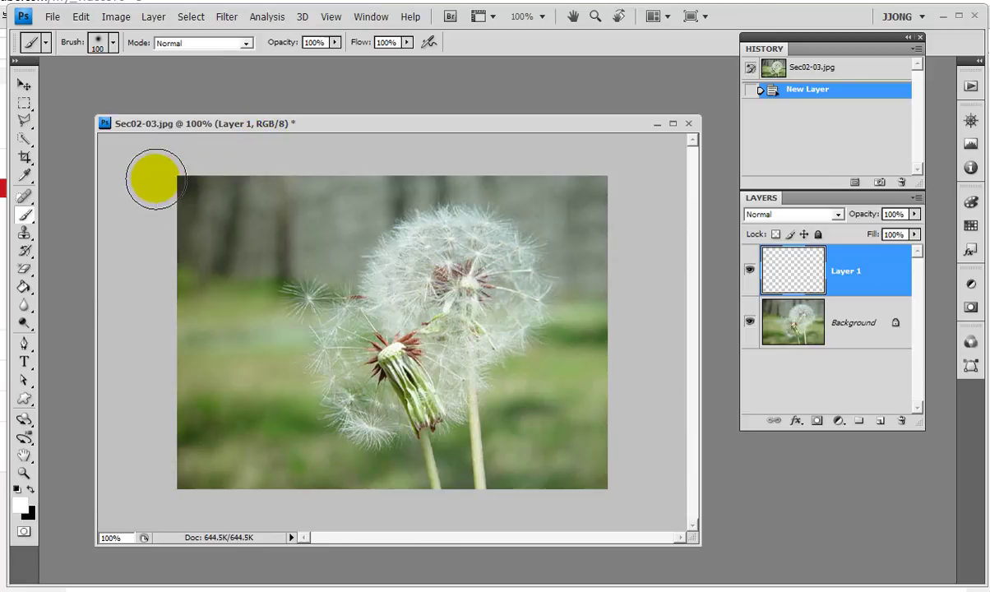
Paint soft white strokes along the photo's top, bottom and bottom-left edges
mouse_move(175, 178)
mouse_down()
mouse_move(637, 164)
mouse_move(607, 511)
mouse_up()
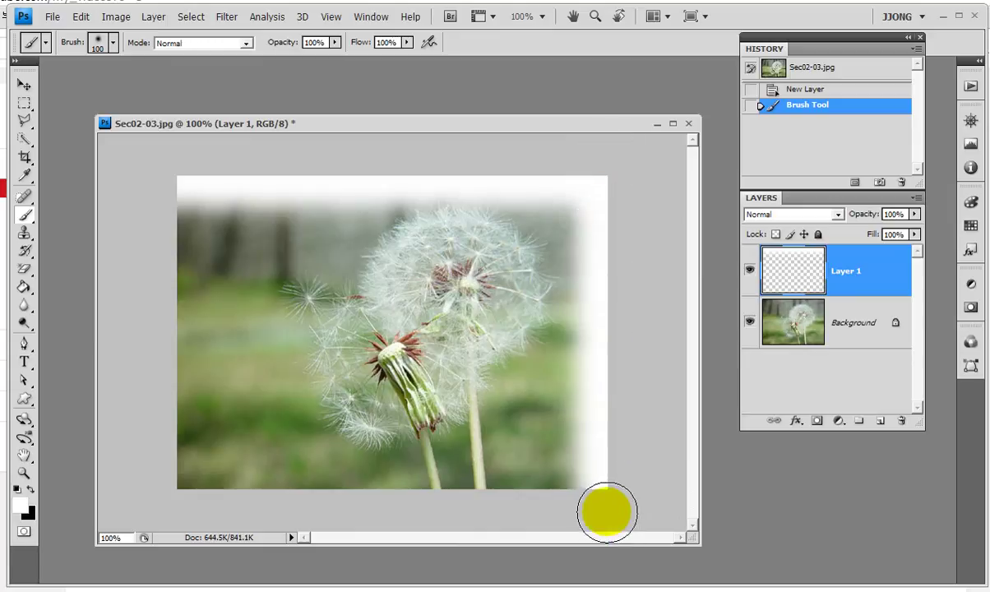
mouse_move(659, 491)
mouse_down()
mouse_move(171, 506)
mouse_move(174, 158)
mouse_up()
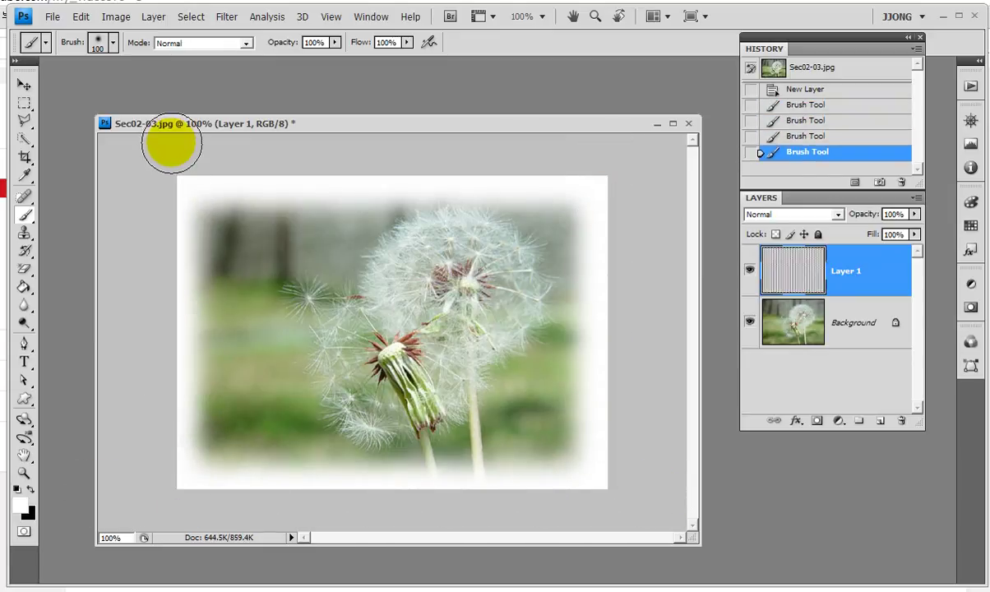
click(160, 532)
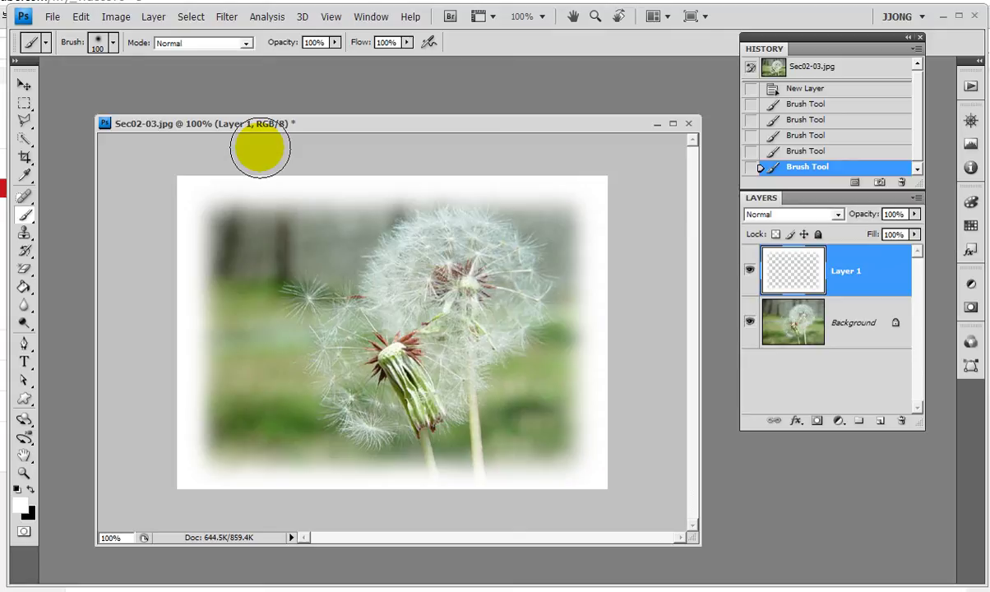
click(106, 44)
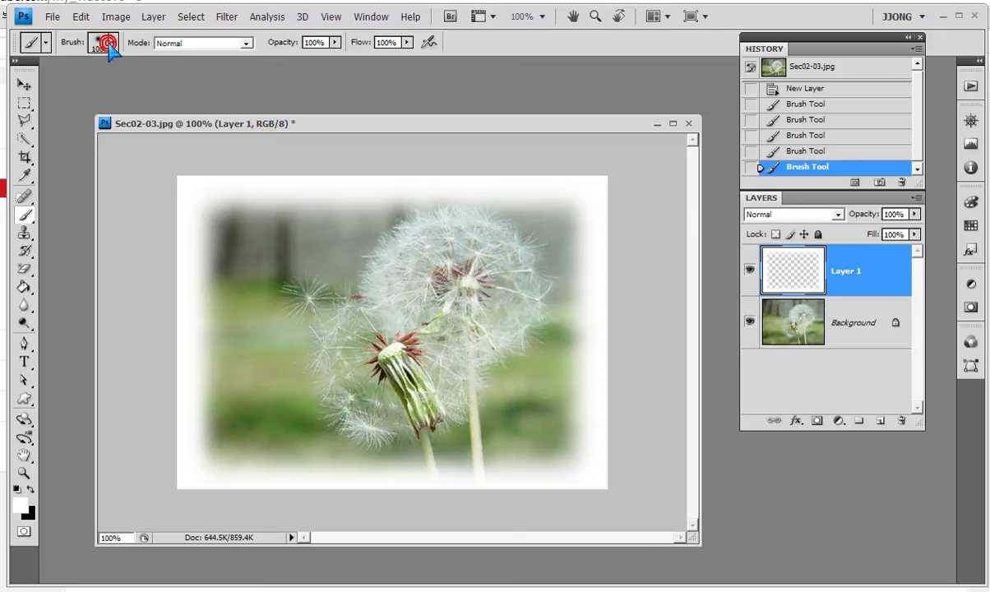